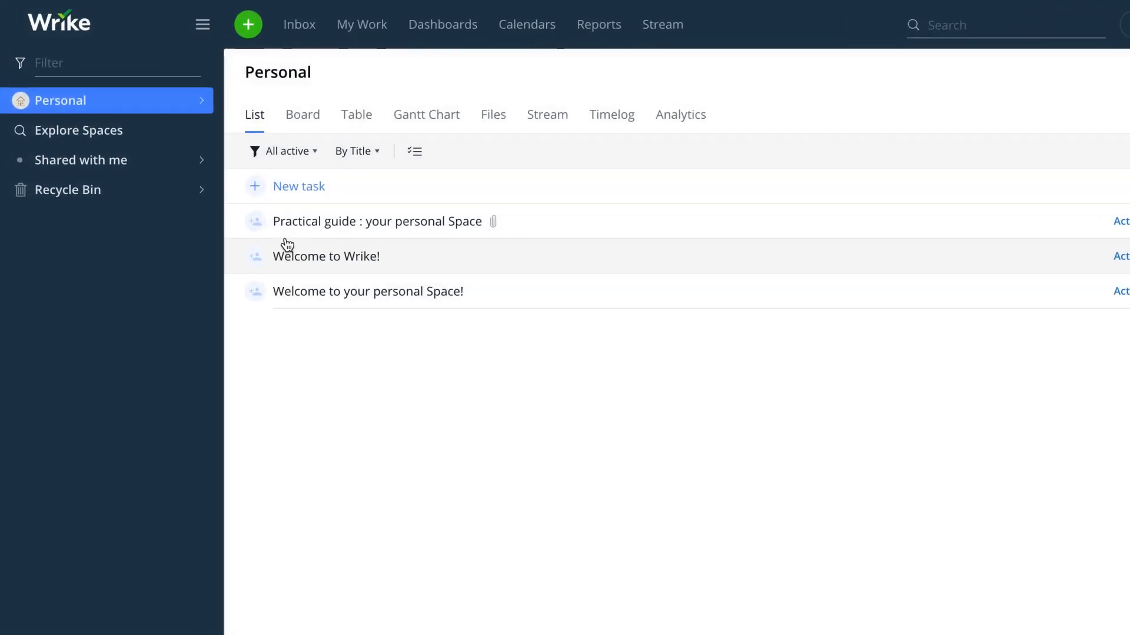
- Open the green + create menu listing Task, Project or folder, Space and Request
click(223, 29)
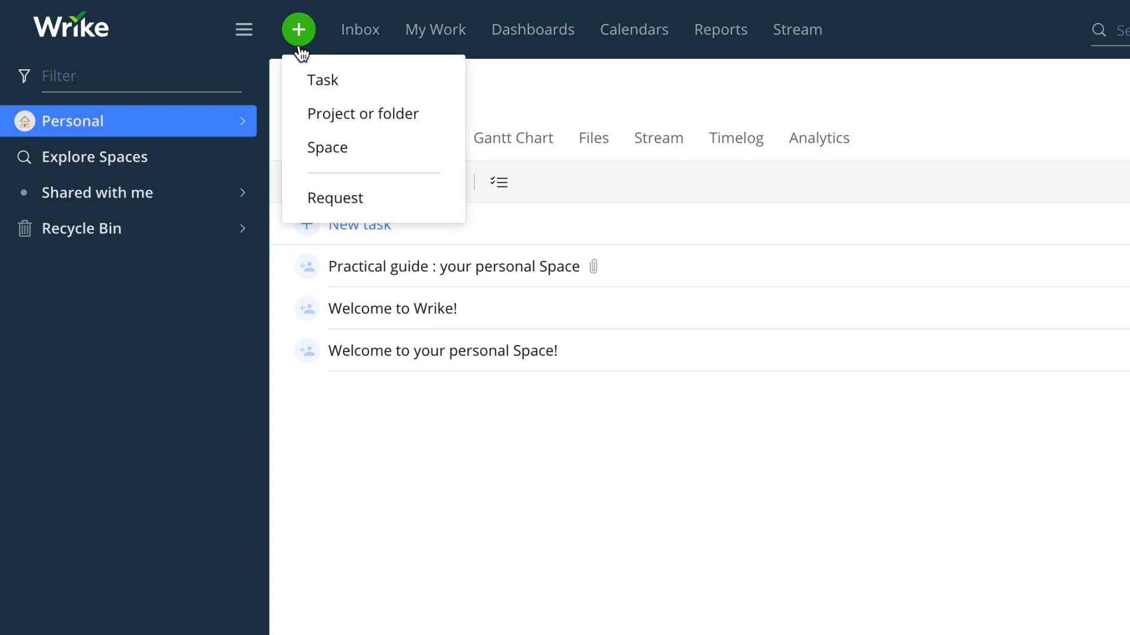
- Start a new space named 'Team space' with the rocket icon
click(301, 153)
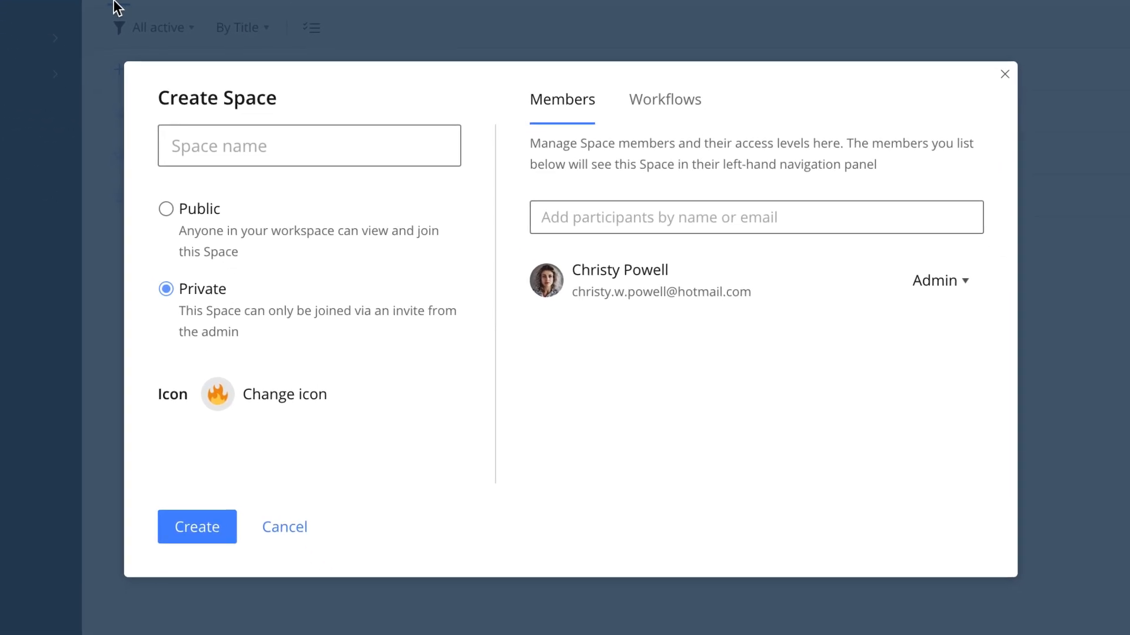
click(170, 138)
text(Team space)
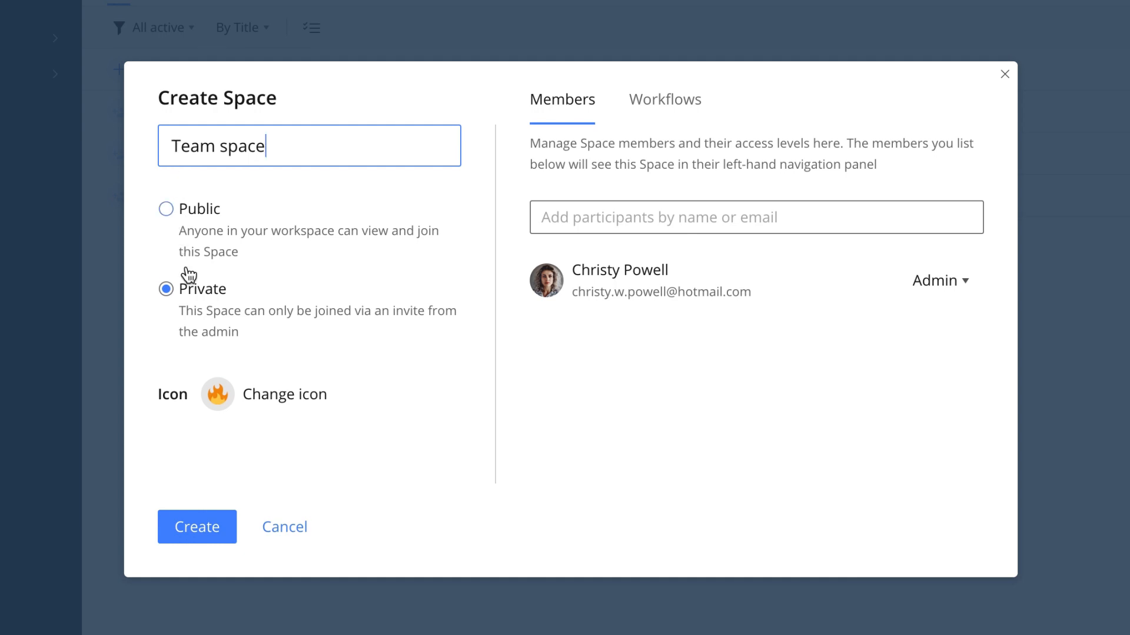
click(218, 394)
click(410, 535)
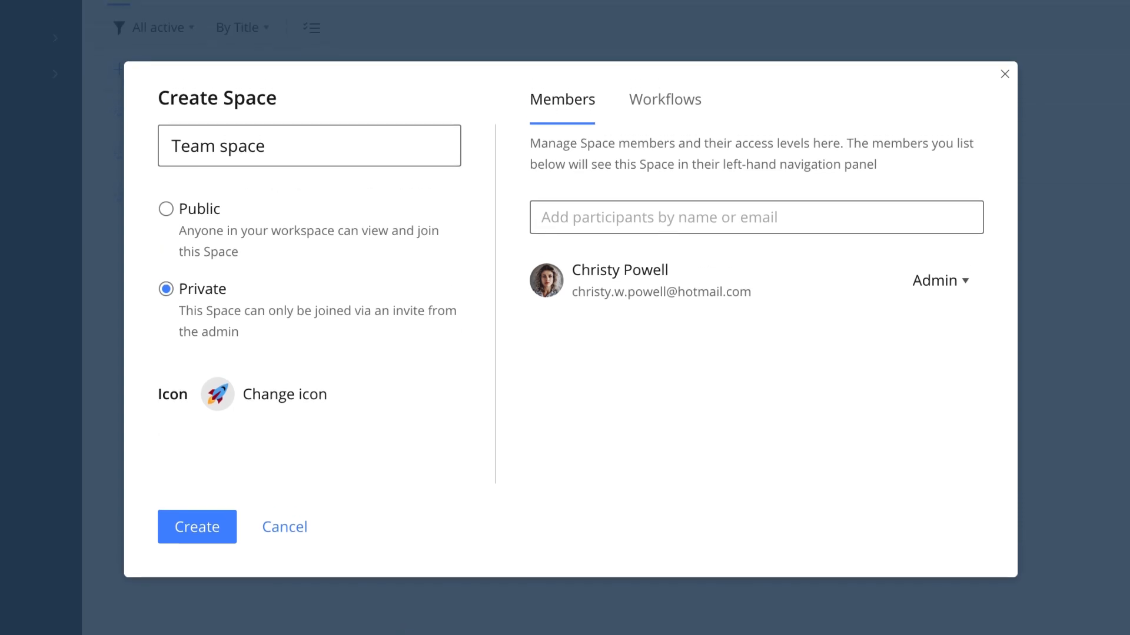
- Invite two new members by e-mail address, then create the private Team space
click(575, 220)
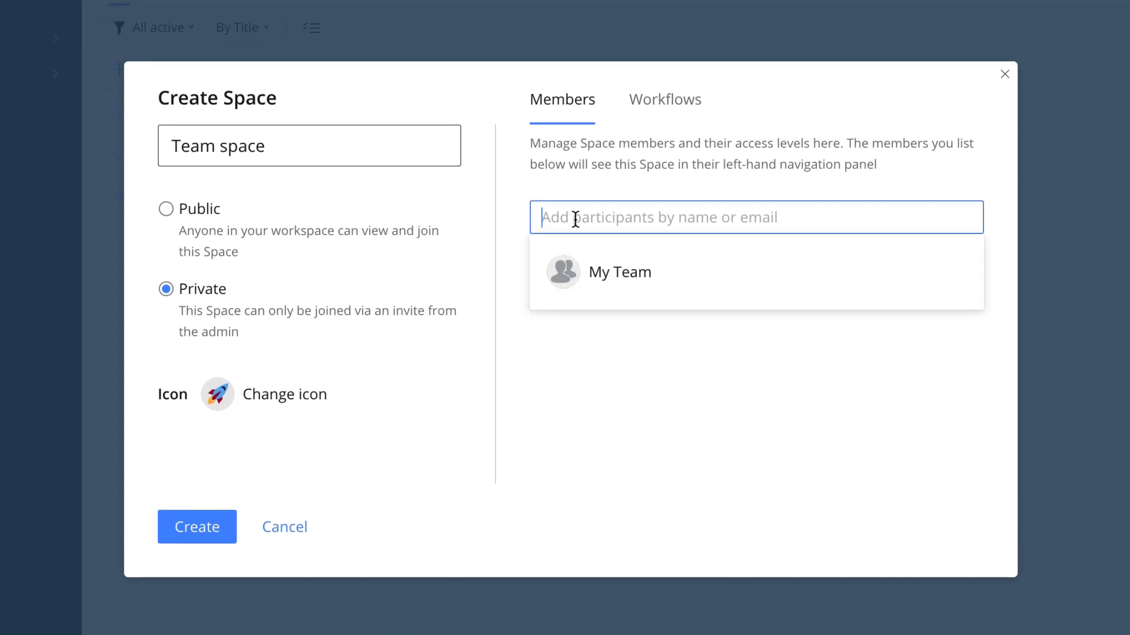
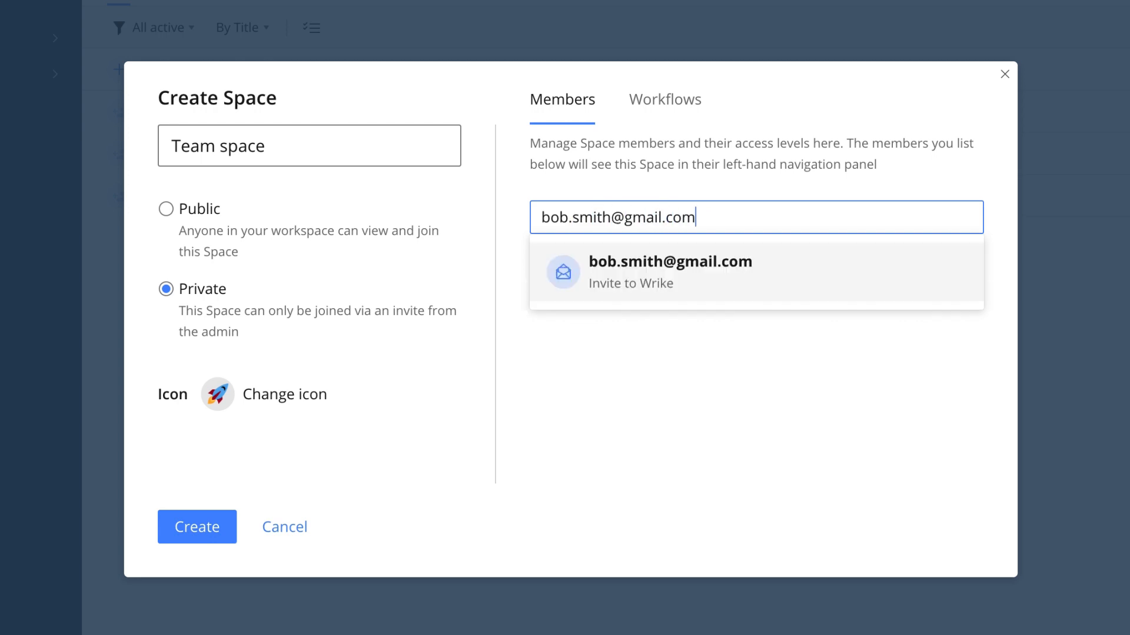
click(617, 254)
click(619, 245)
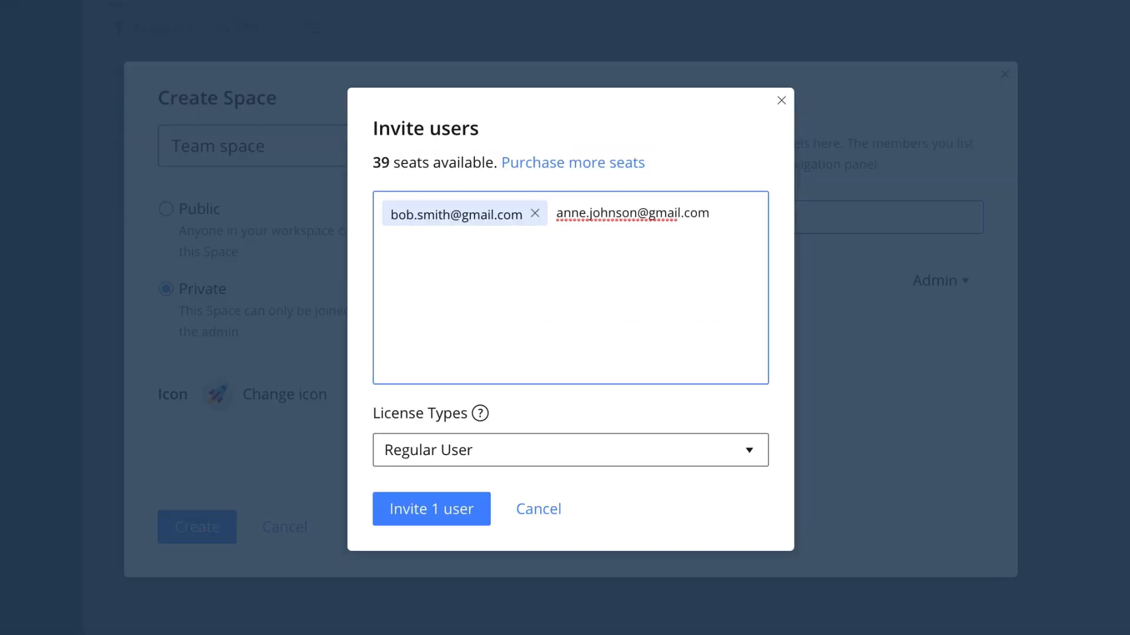
key(Return)
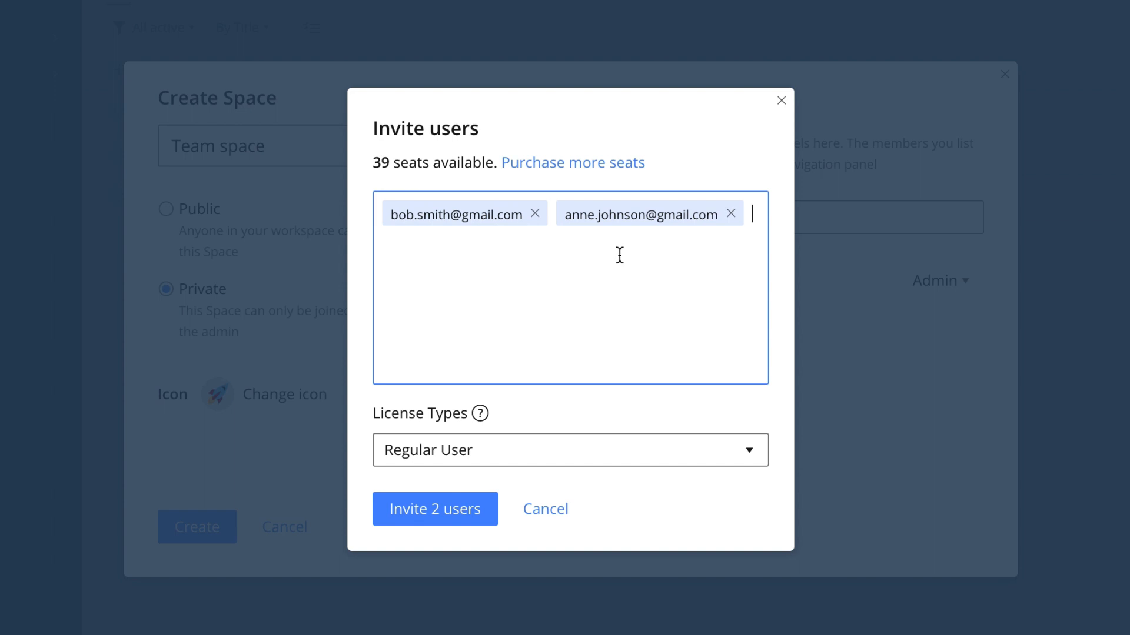
click(483, 506)
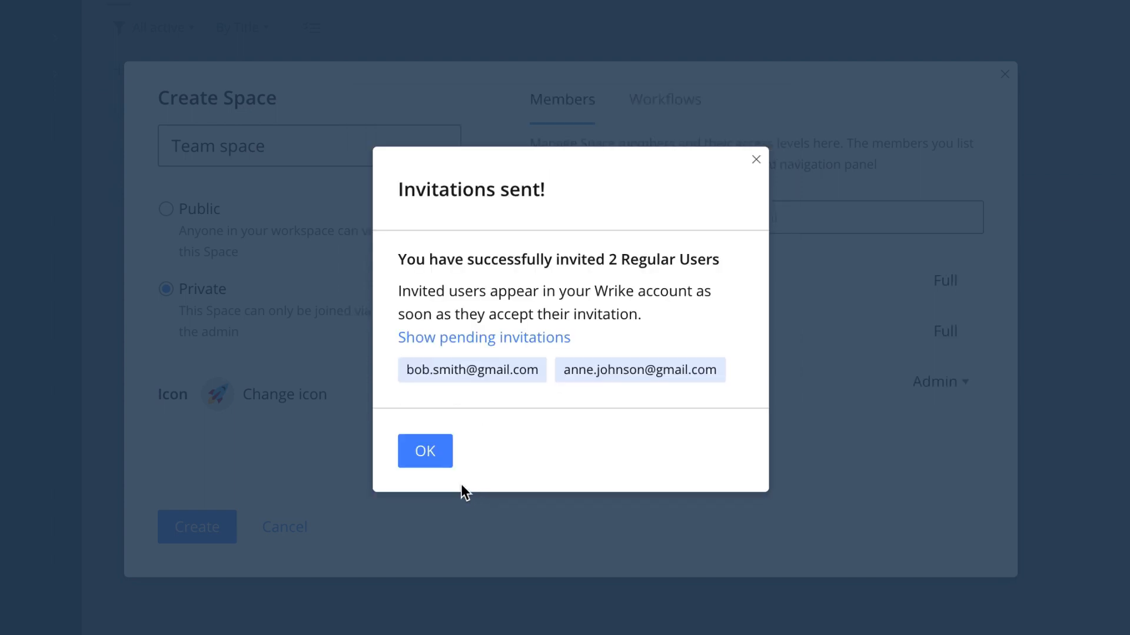
click(443, 462)
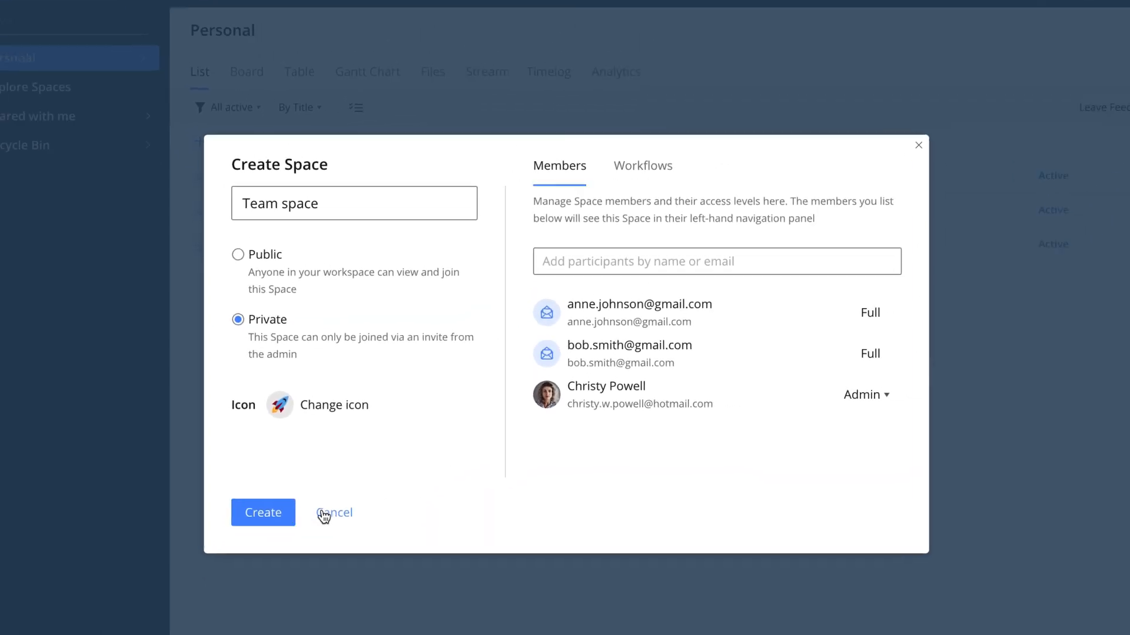
click(200, 524)
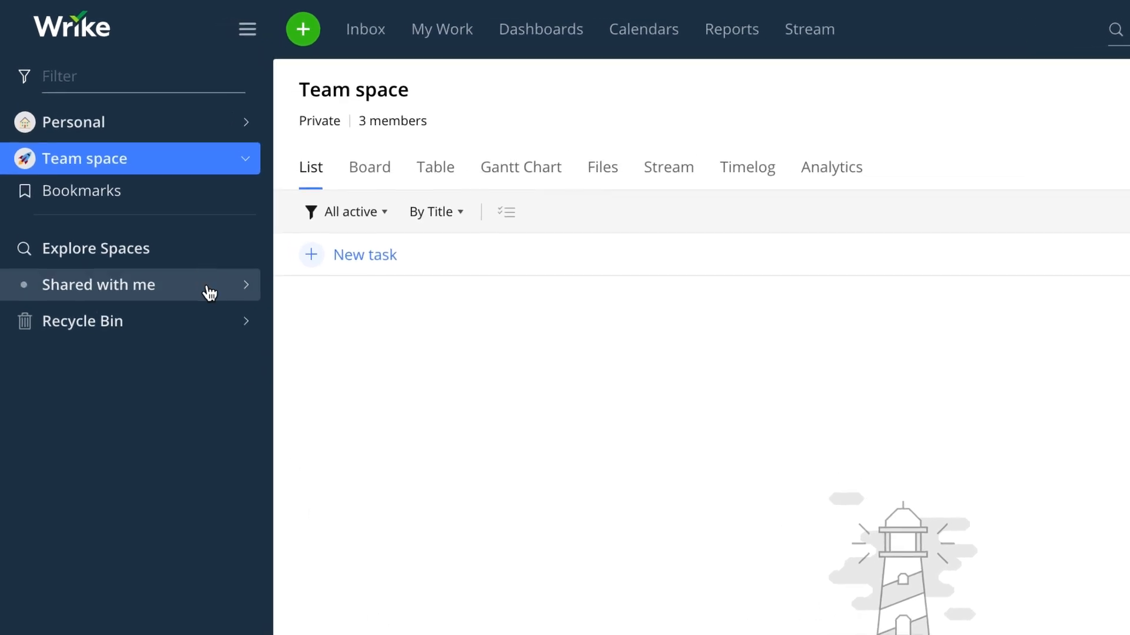
mouse_move(144, 178)
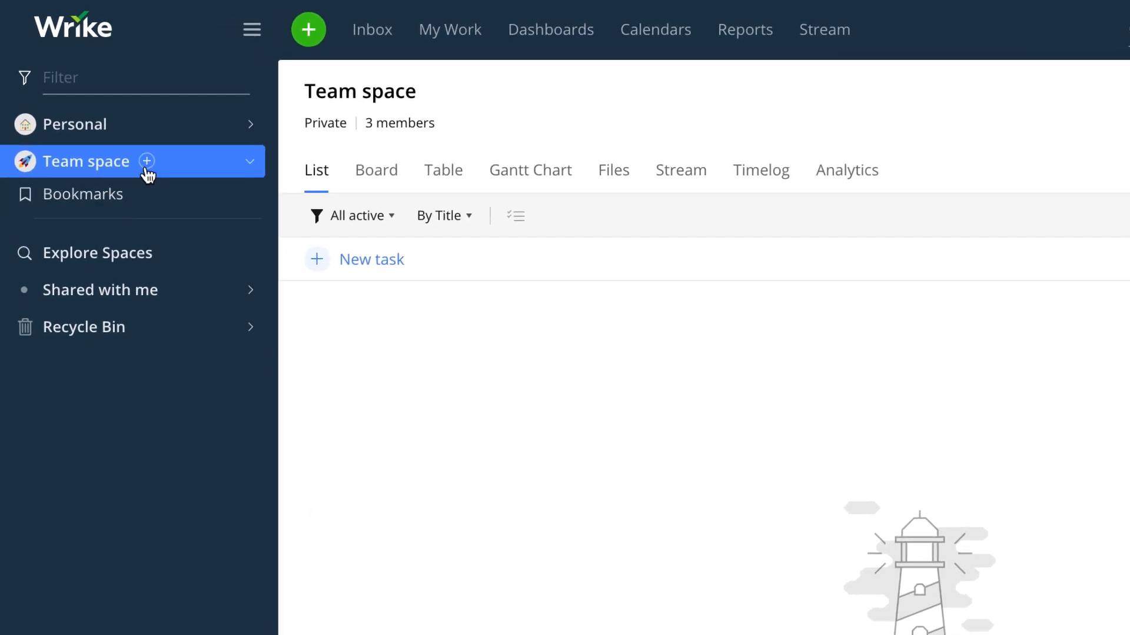
- Create two folders in Team space named 'Digital' and 'Print'
click(147, 163)
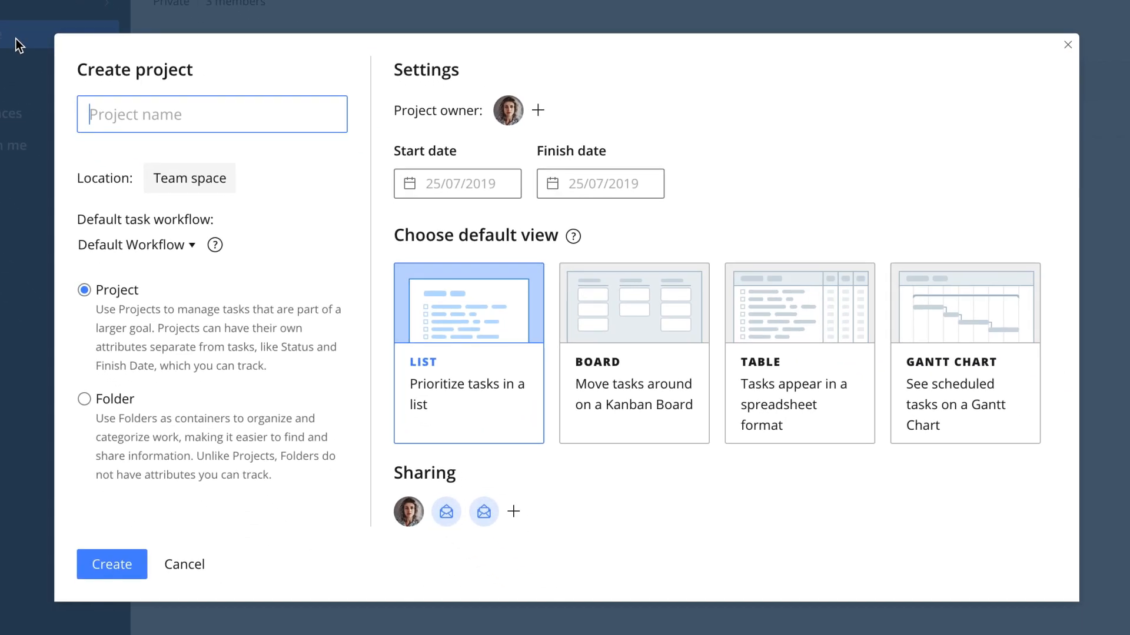
click(84, 399)
click(122, 133)
text(Digital)
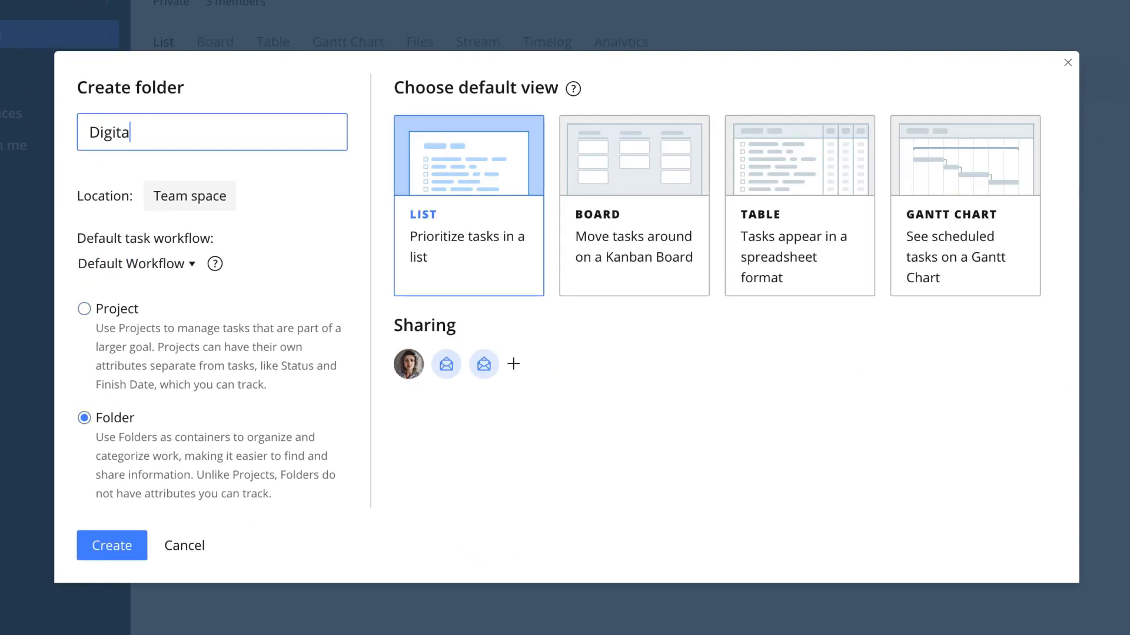
click(112, 546)
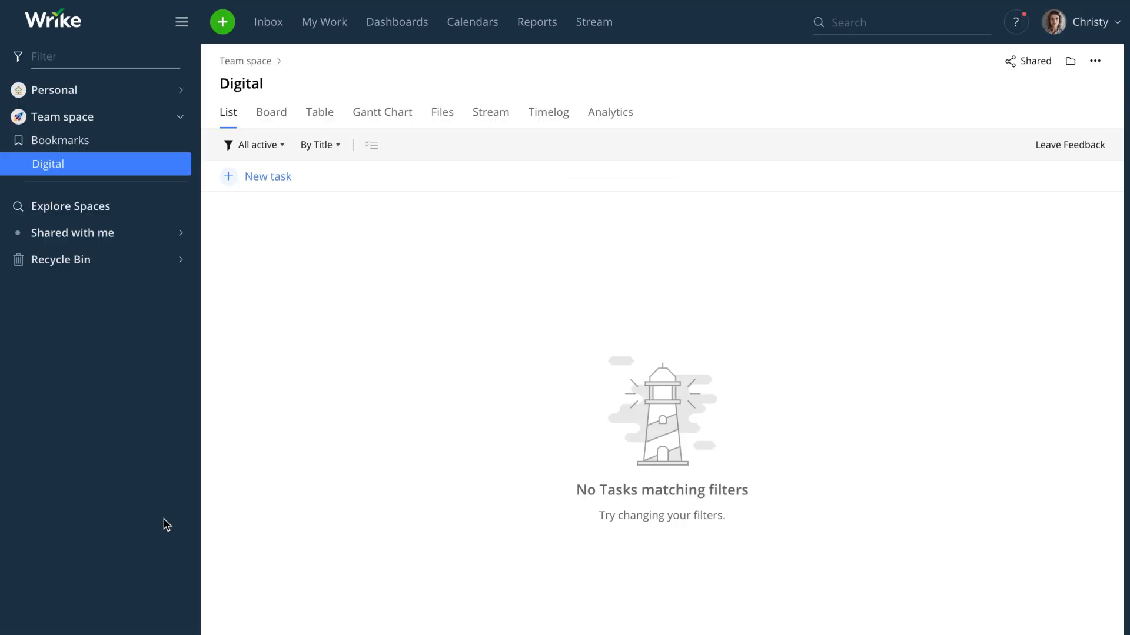
text(Print)
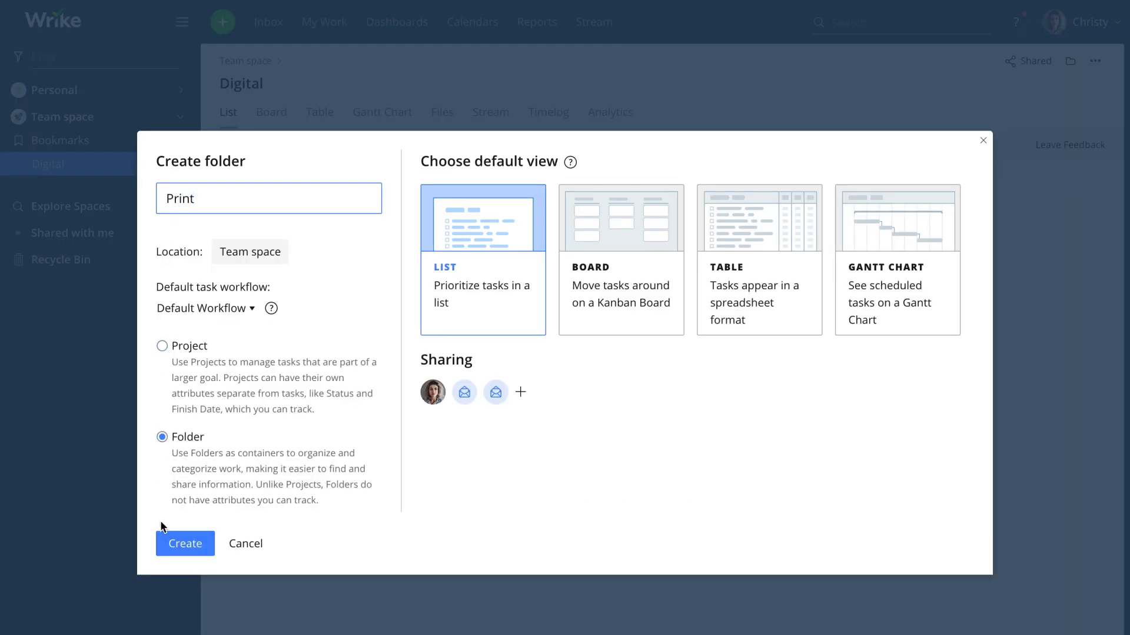
click(163, 543)
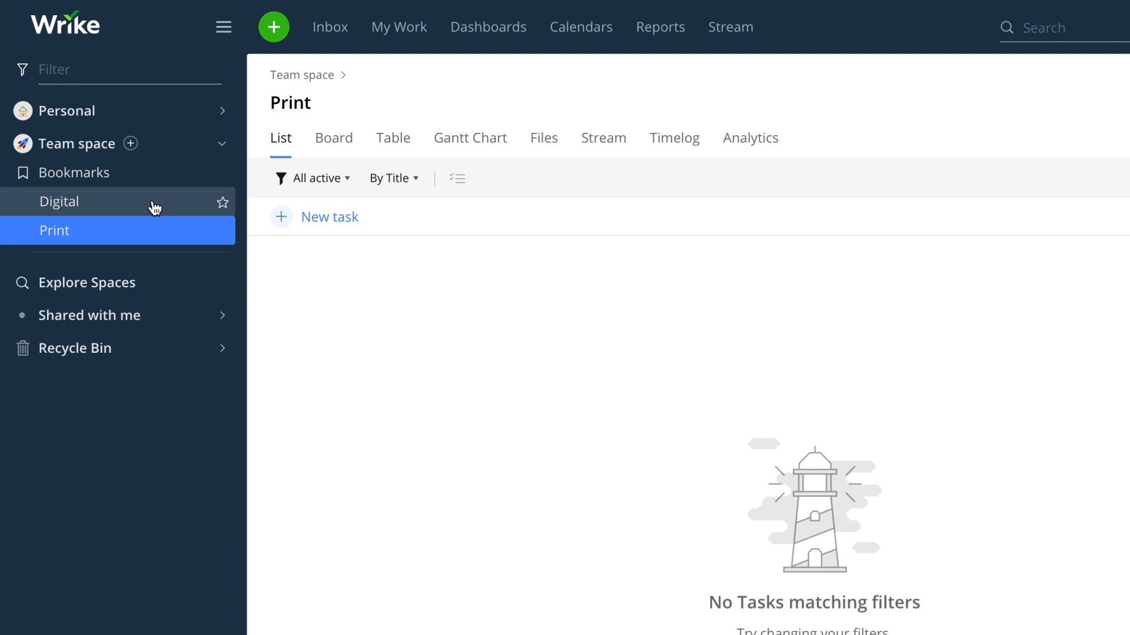
- Add a project named 'New blog post' from the Digital folder's context menu
right_click(153, 203)
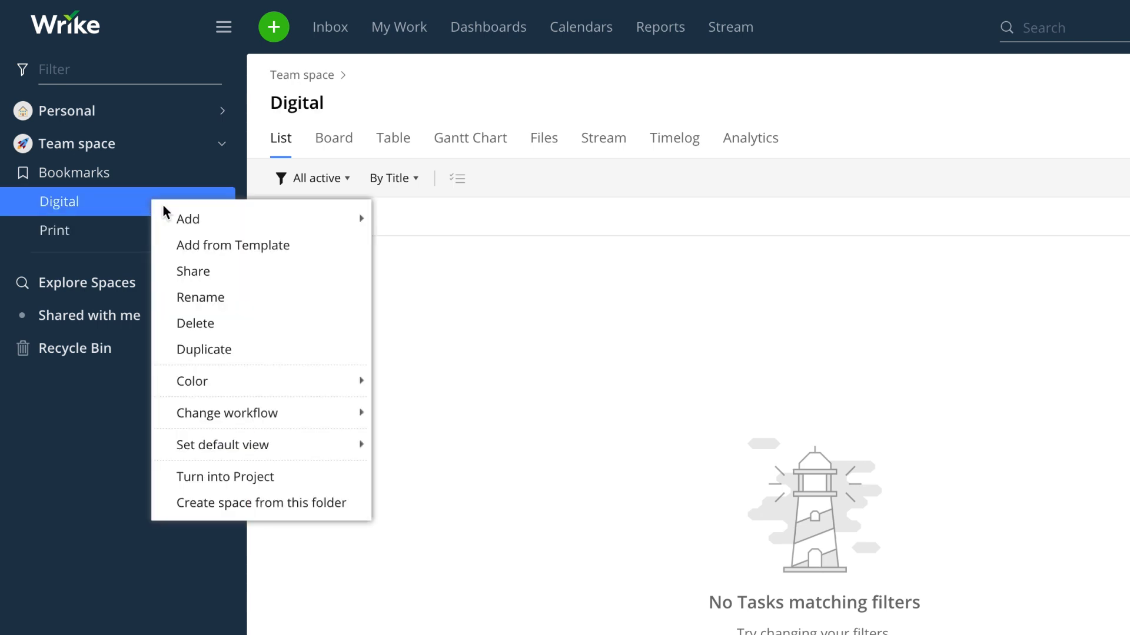
mouse_move(201, 221)
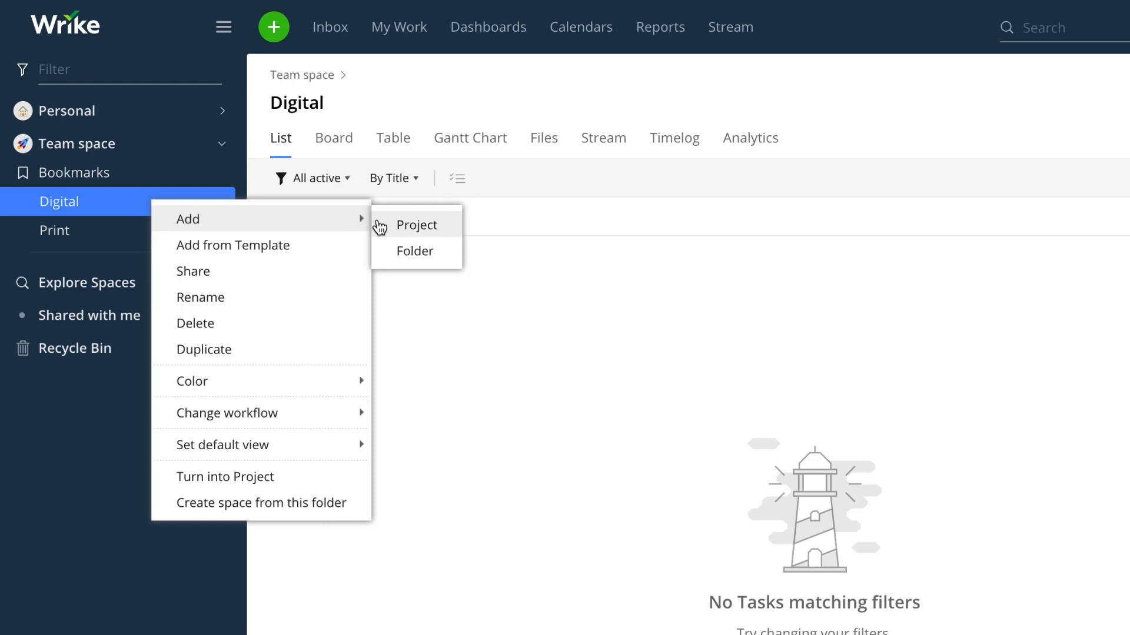
click(412, 226)
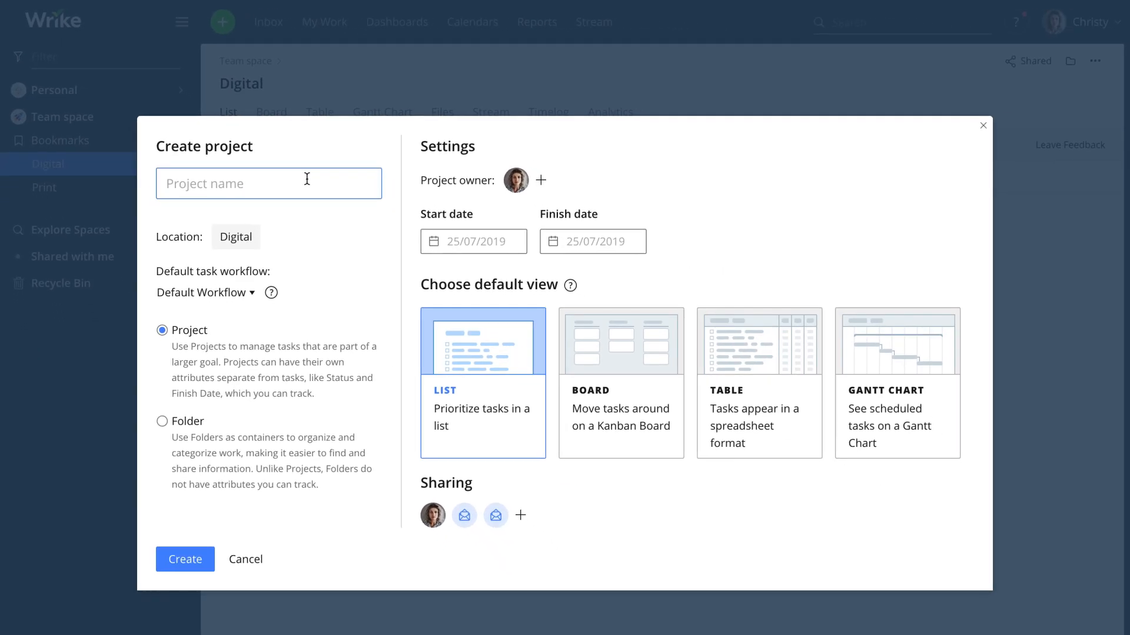
text(New blog post)
click(185, 559)
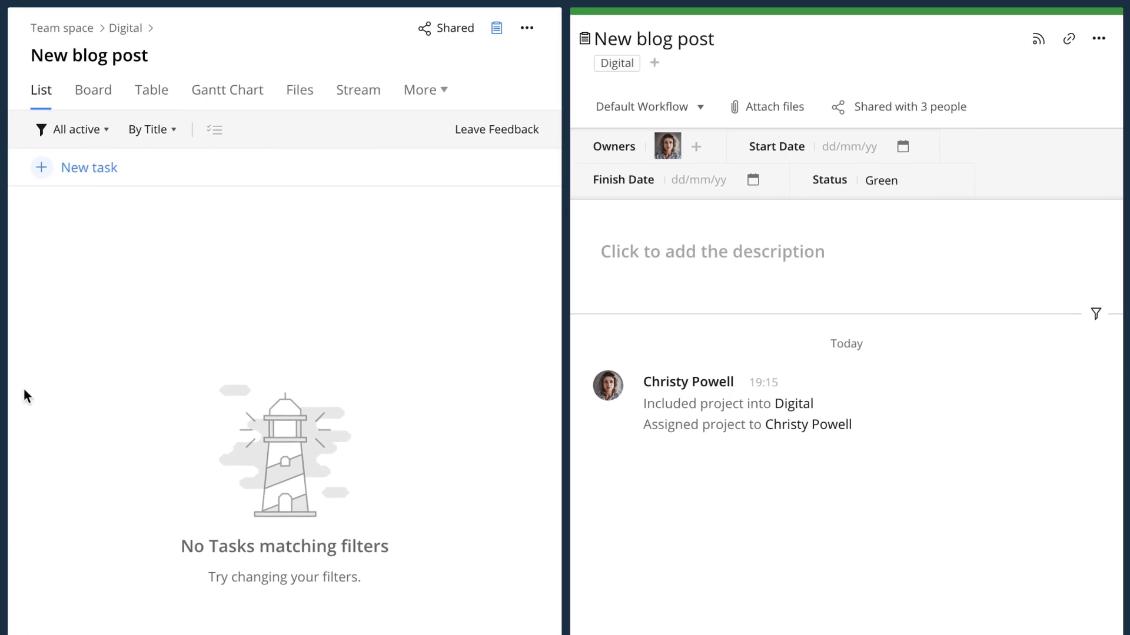
- Add tasks Write copy, Proofread, Prepare images, SEO and Publish the post, then open Write copy
click(41, 180)
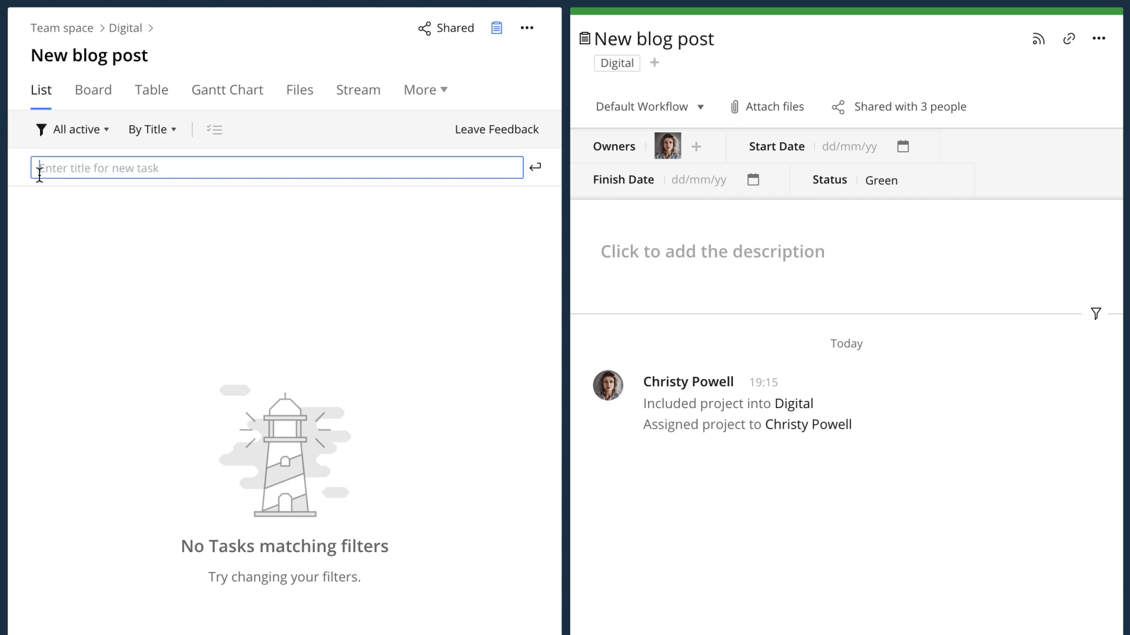
text(Write copy)
key(Return)
text(Proofread)
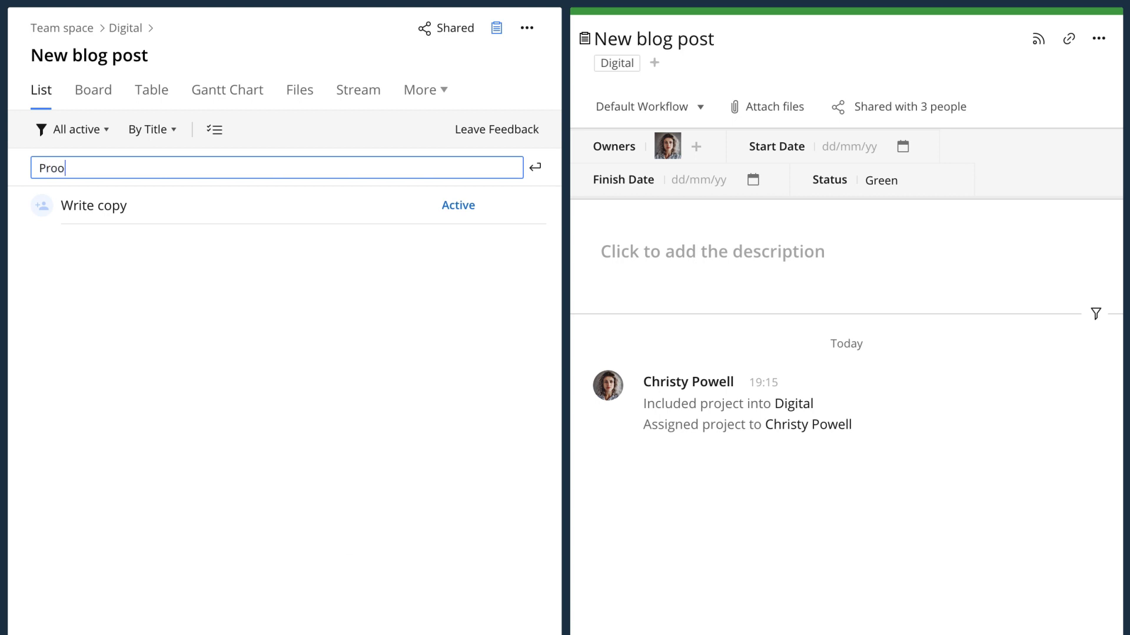
key(Return)
text(Prepare images)
key(Return)
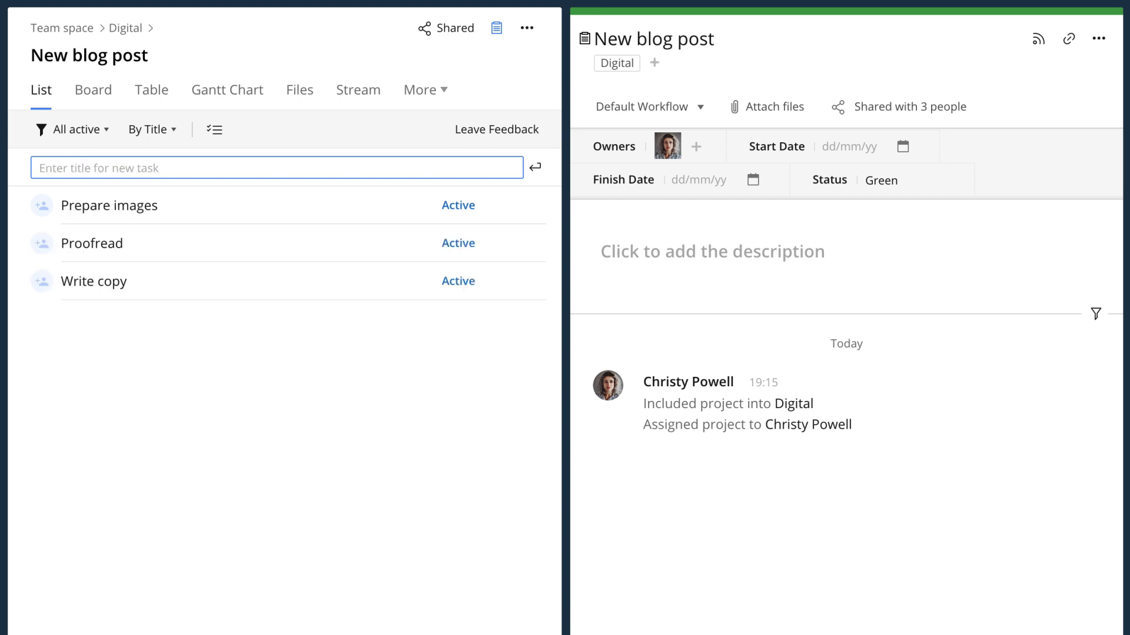
text(SEO)
key(Return)
text(Publish the post)
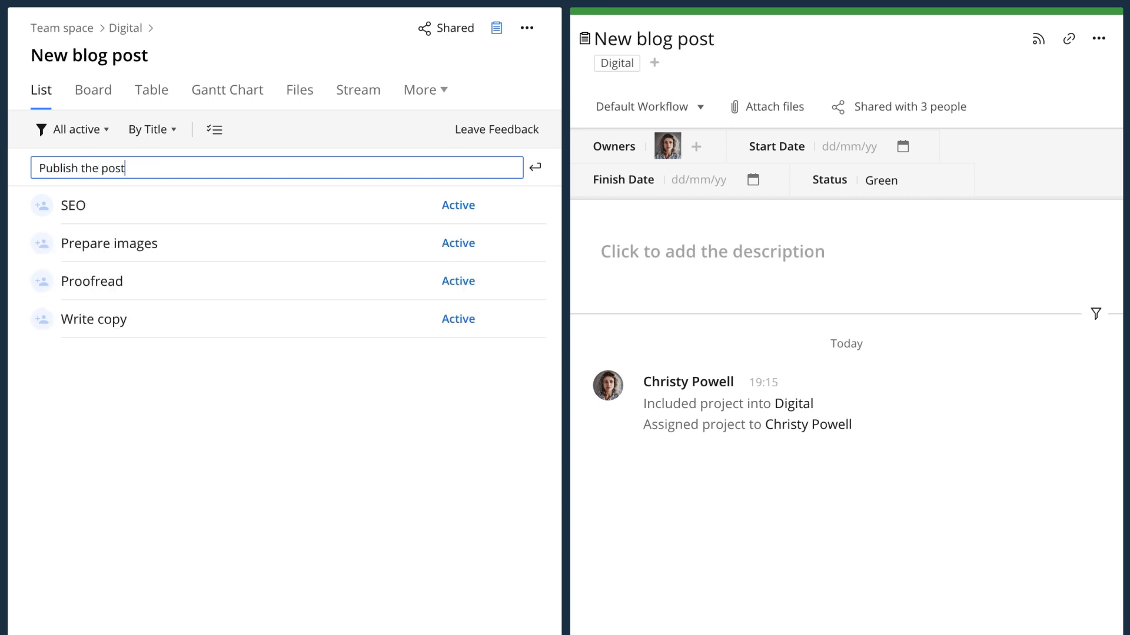
key(Return)
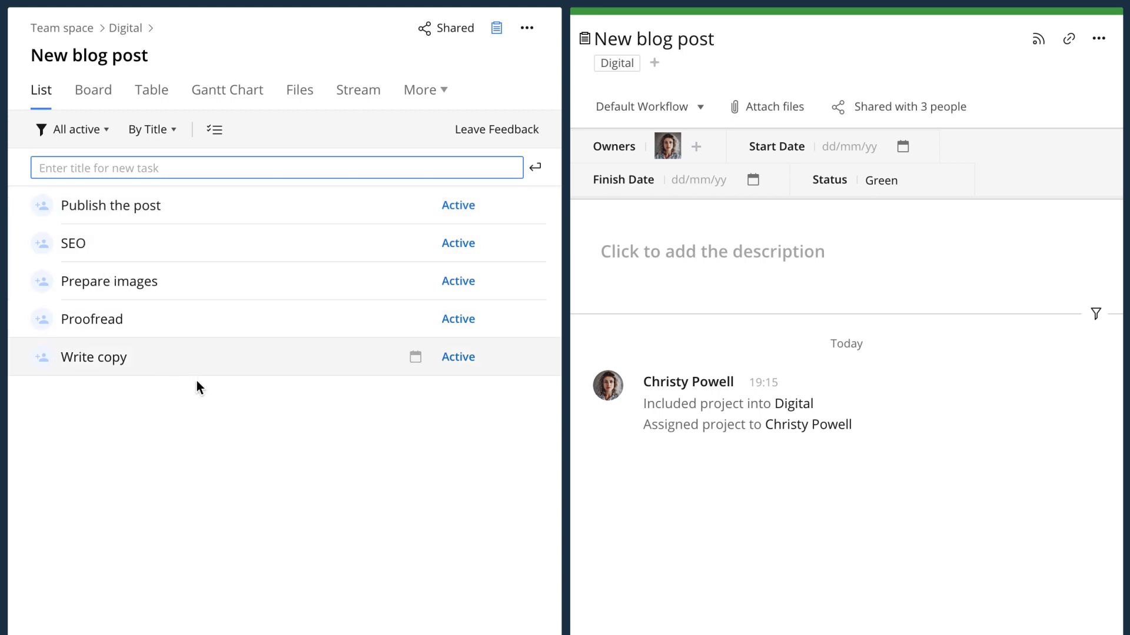
click(210, 393)
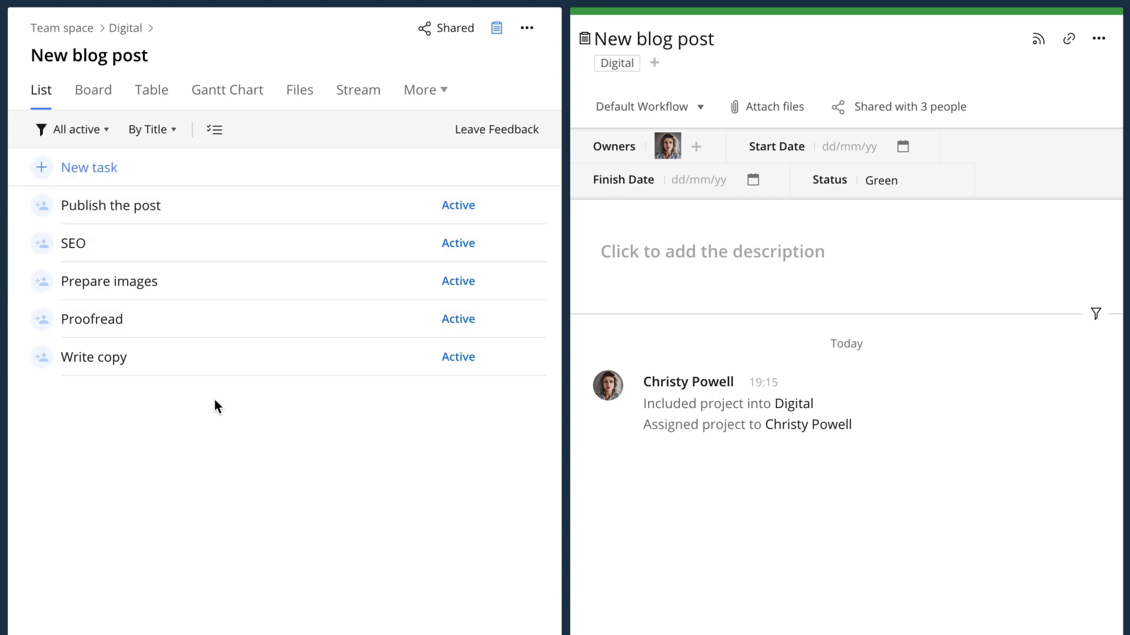
click(217, 368)
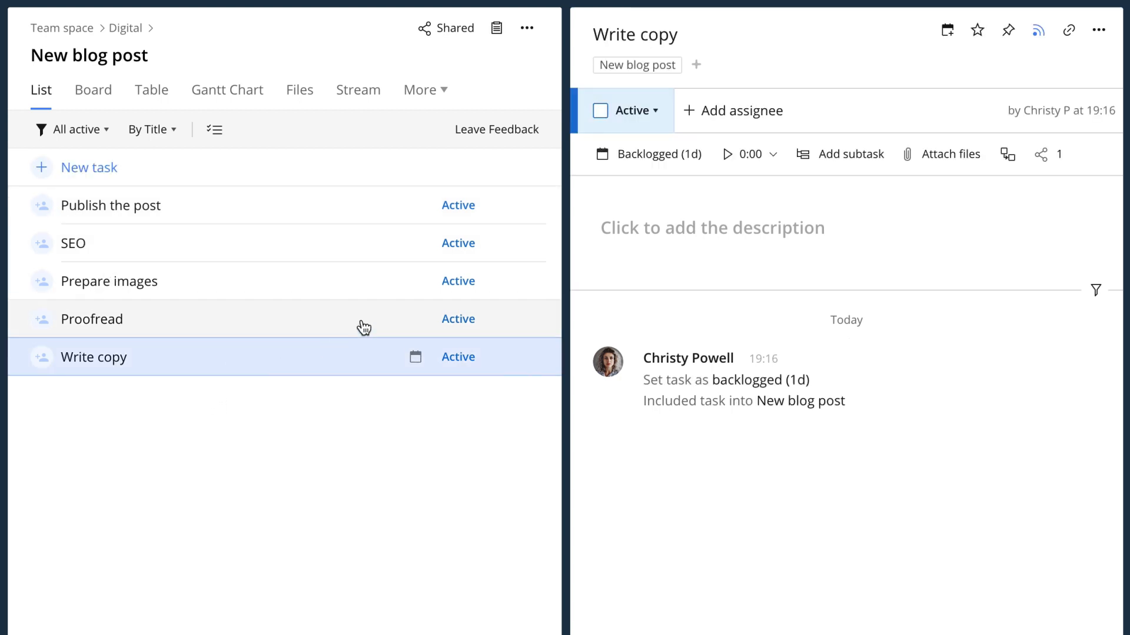
- Assign the Write copy and Proofread tasks to team members
click(692, 120)
click(701, 196)
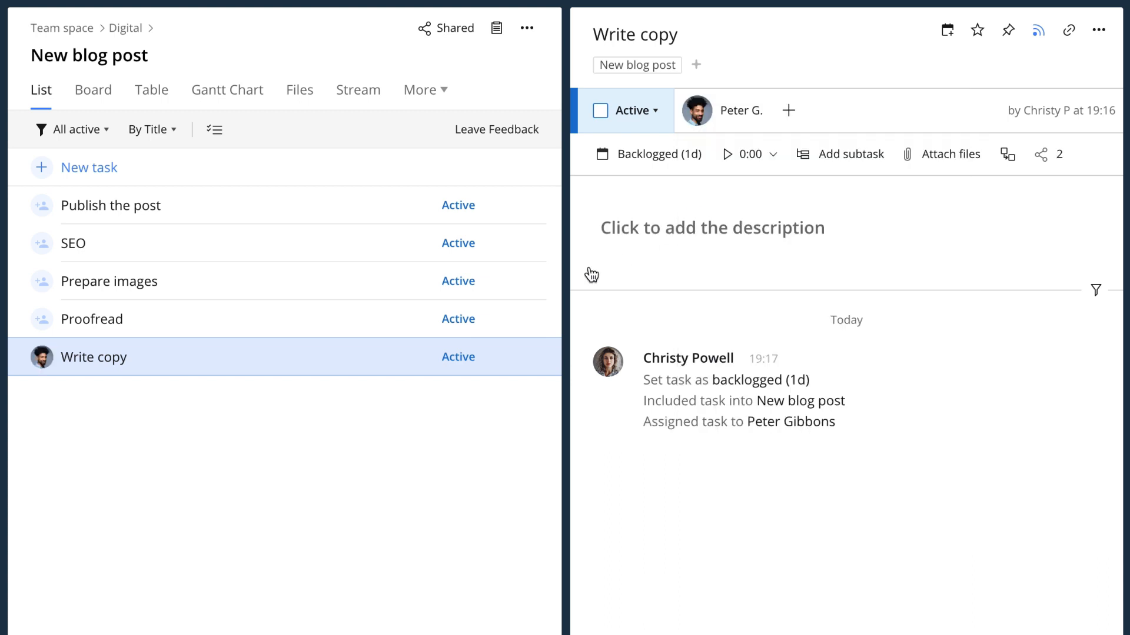
click(393, 319)
click(691, 118)
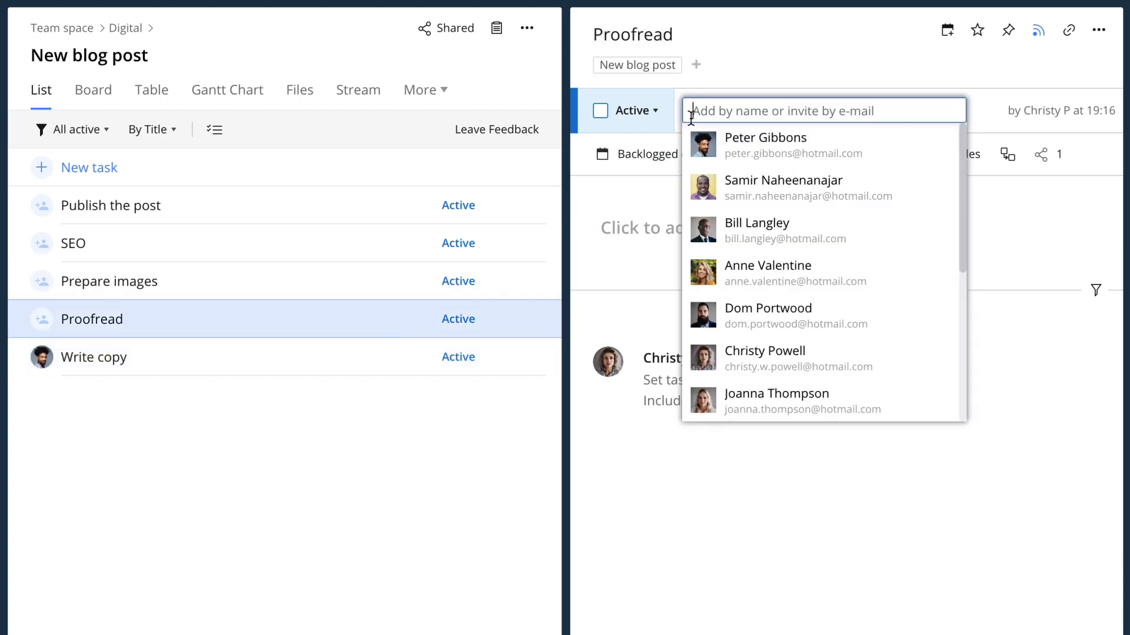
click(694, 197)
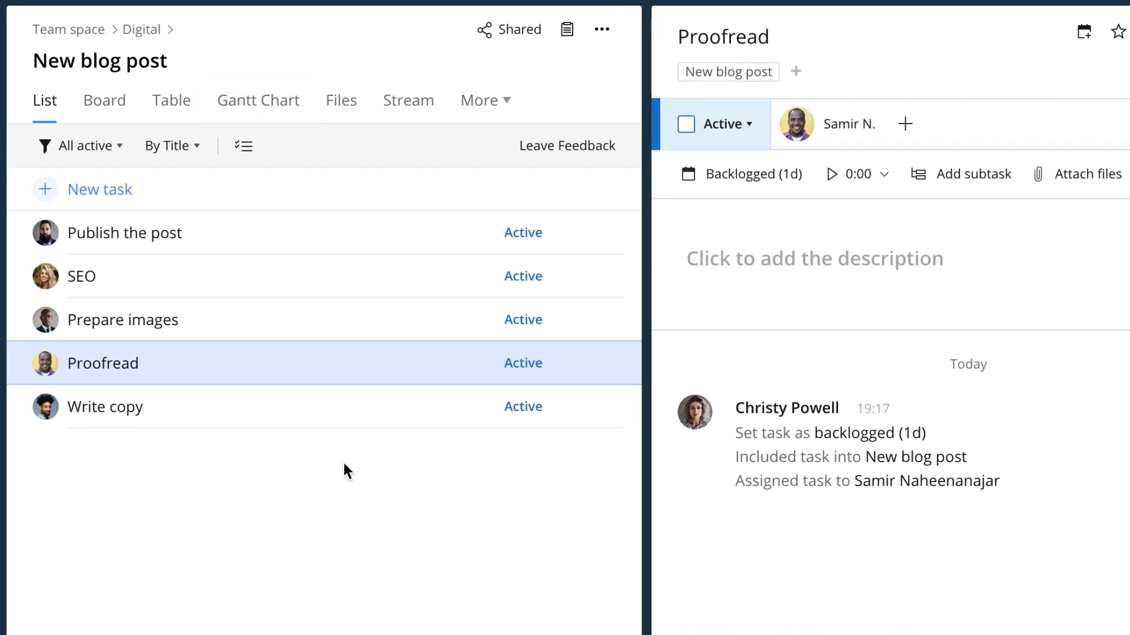
- Reschedule all five tasks to today, 25 Jul, and switch to the Gantt chart
click(244, 146)
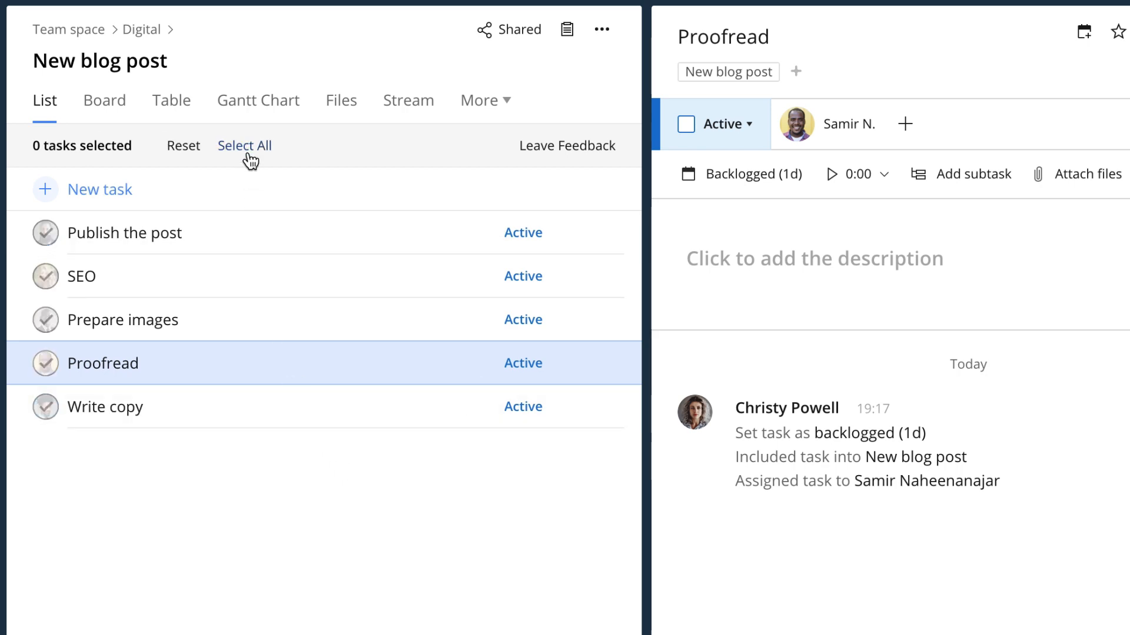
click(247, 154)
mouse_move(898, 303)
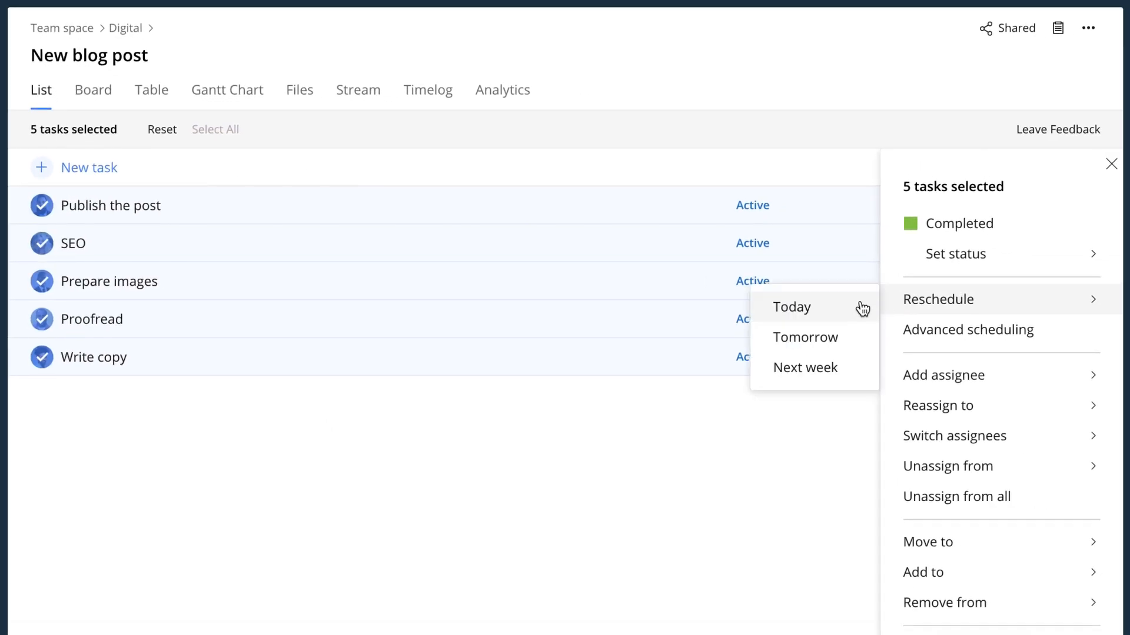
click(863, 308)
click(1110, 167)
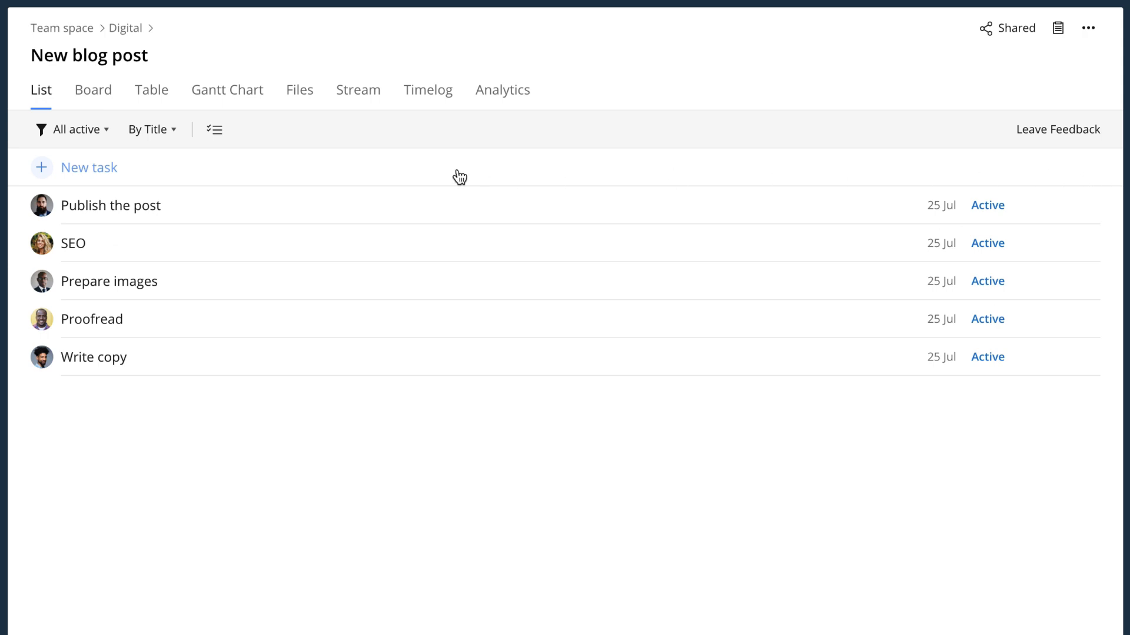
click(236, 104)
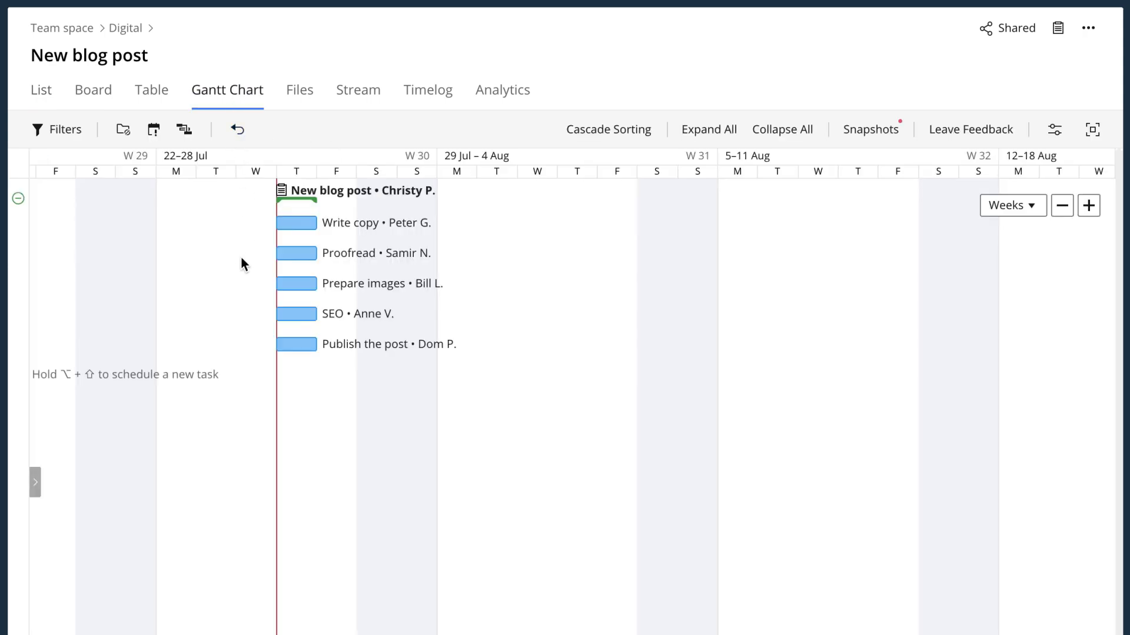
- Extend Proofread to 26 Jul, move Prepare images to 29 Jul, extend SEO to 29 Jul
drag(315, 254, 356, 253)
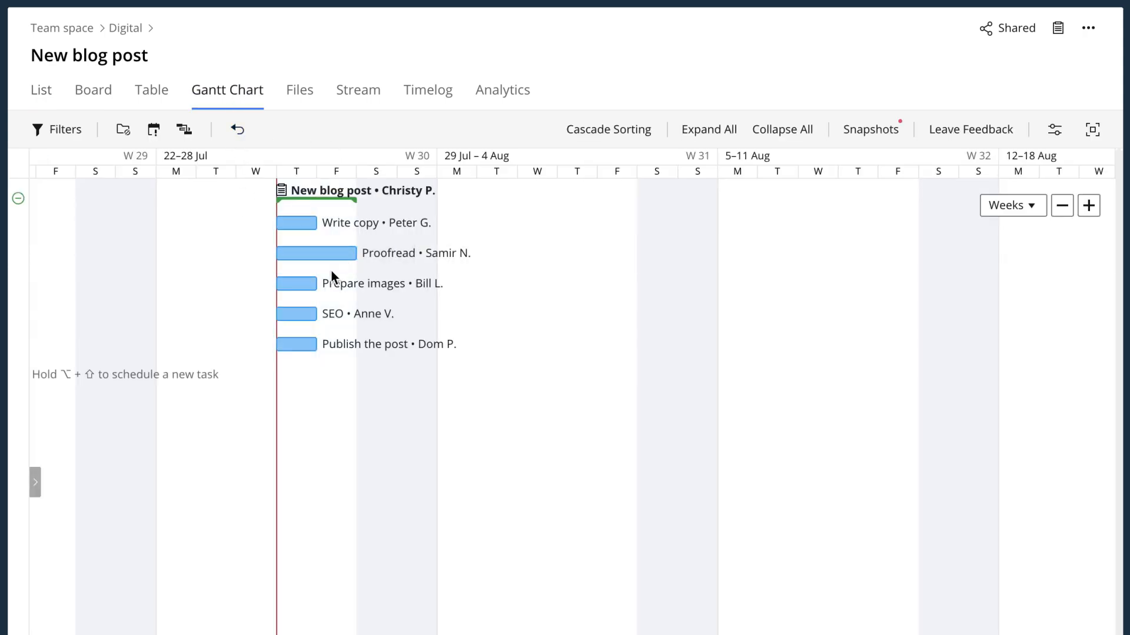
drag(302, 285, 446, 293)
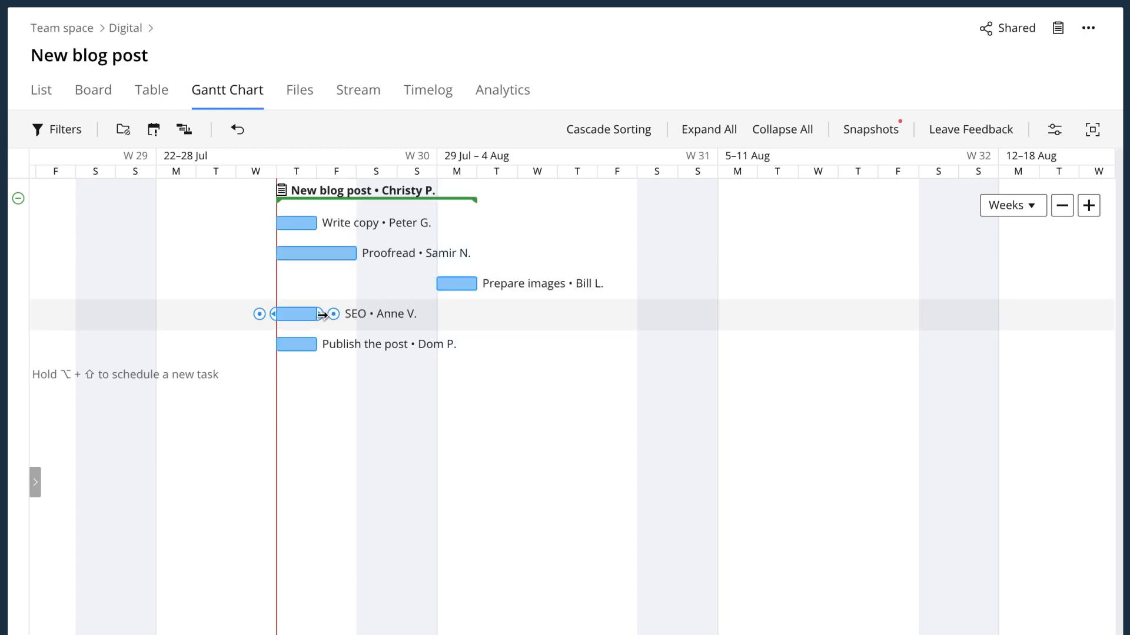
drag(322, 315, 476, 315)
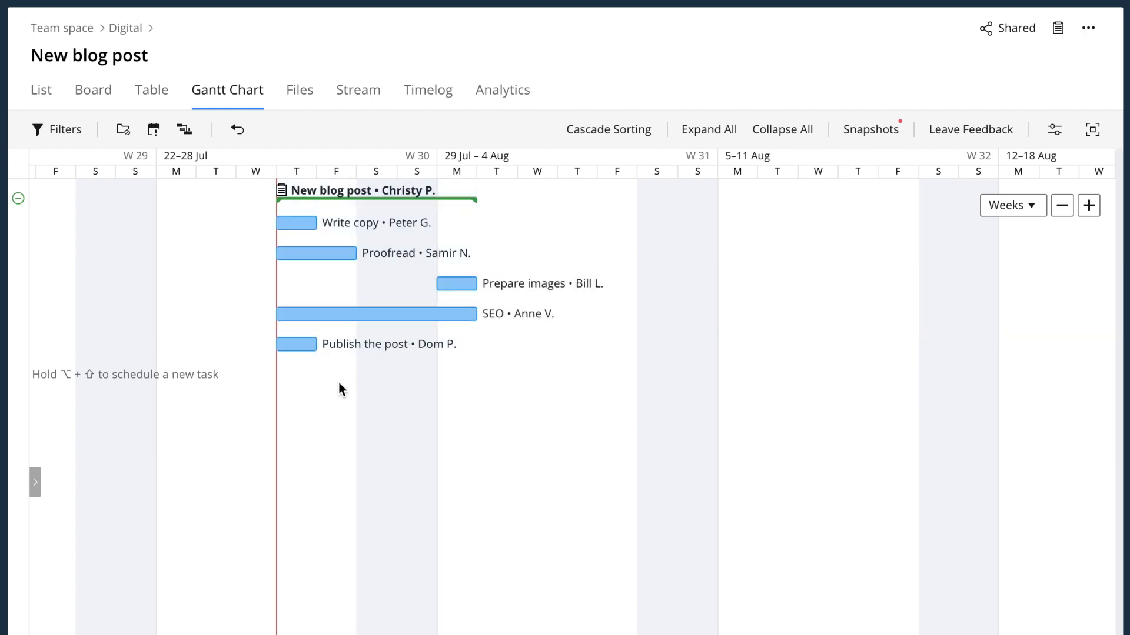
- Link the five tasks in sequence, each depending on the one before
drag(330, 223, 289, 257)
drag(491, 256, 441, 288)
drag(529, 285, 336, 316)
drag(652, 316, 291, 351)
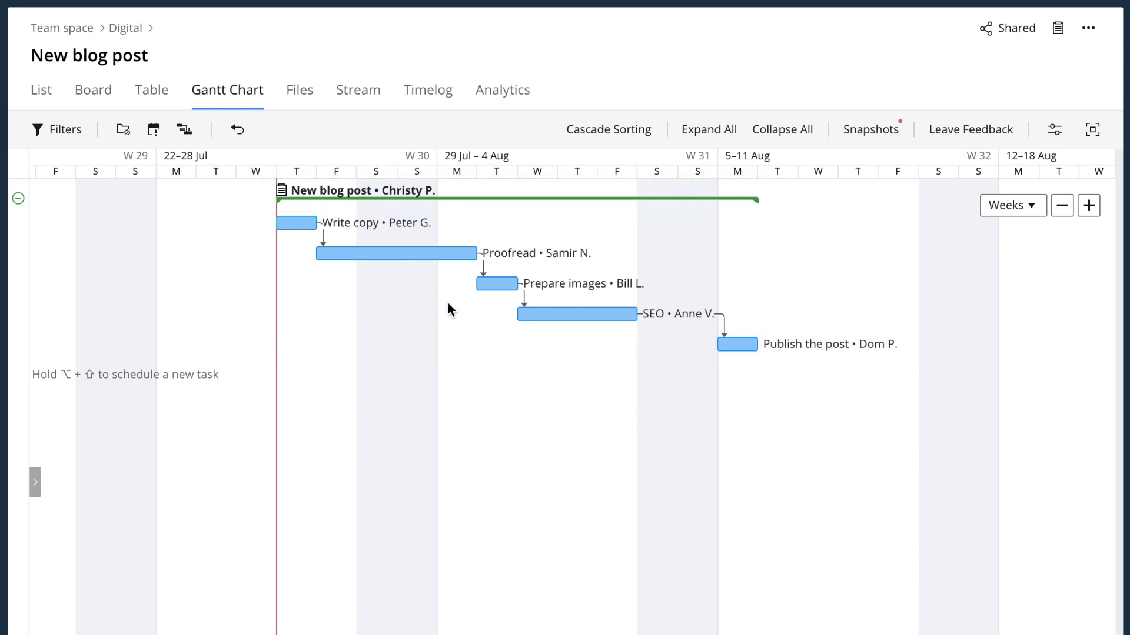
- Lengthen Prepare images to end 1 Aug and move Proofread to 29–30 Jul
drag(518, 285, 586, 286)
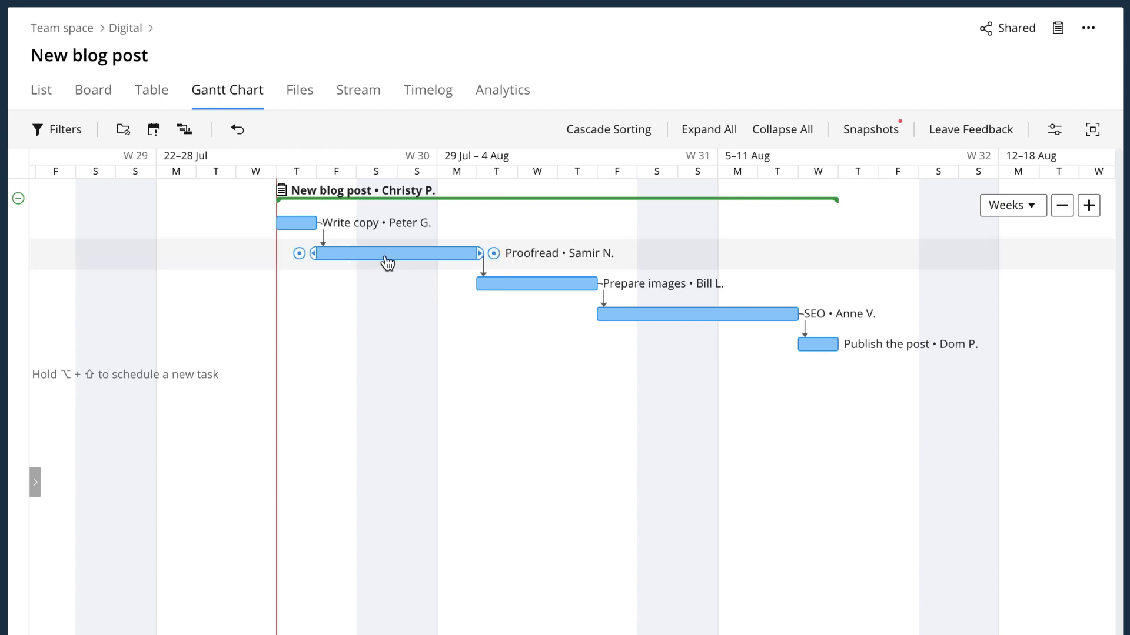
drag(387, 262, 498, 265)
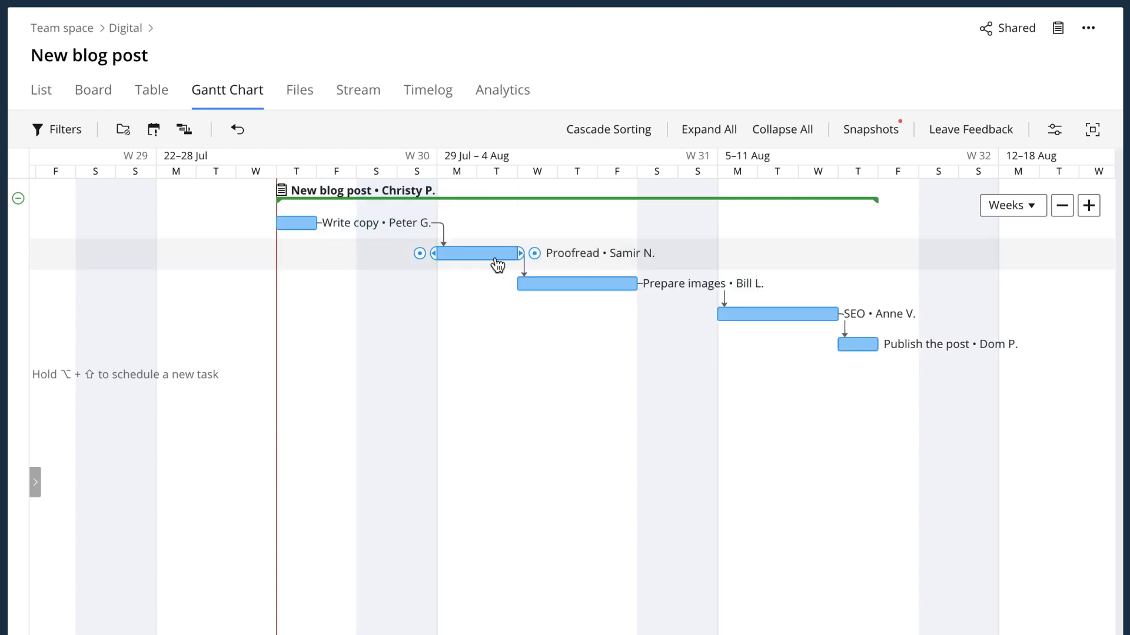